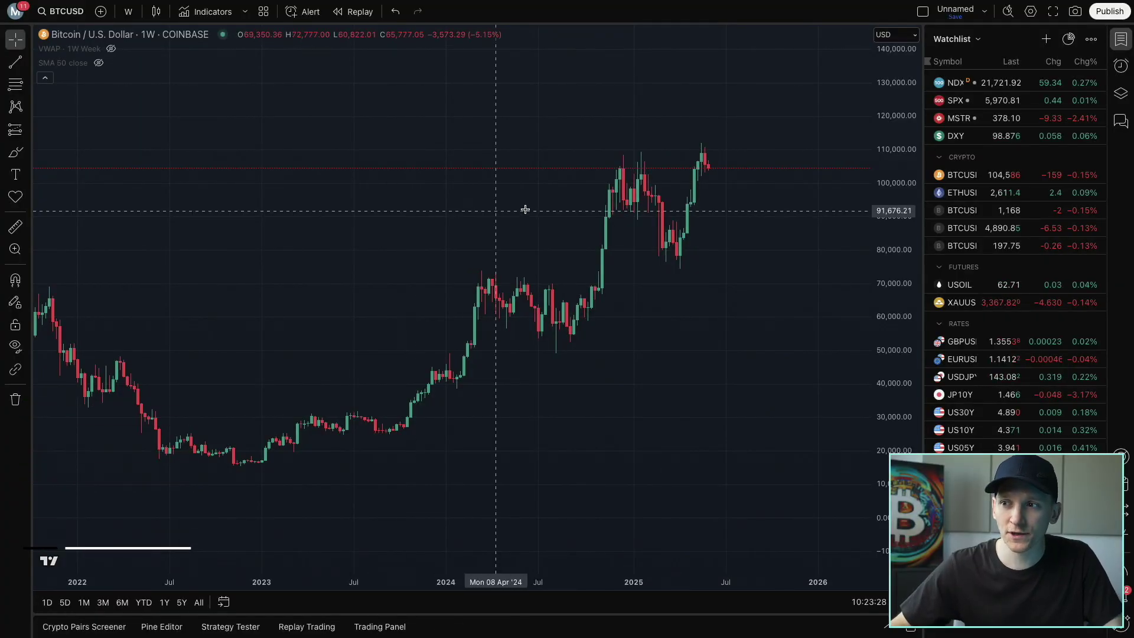
# Step: Search indicators for 'vwap' and add Volume Weighted Average Price to the chart
pyautogui.click(210, 13)
pyautogui.write('vwap')
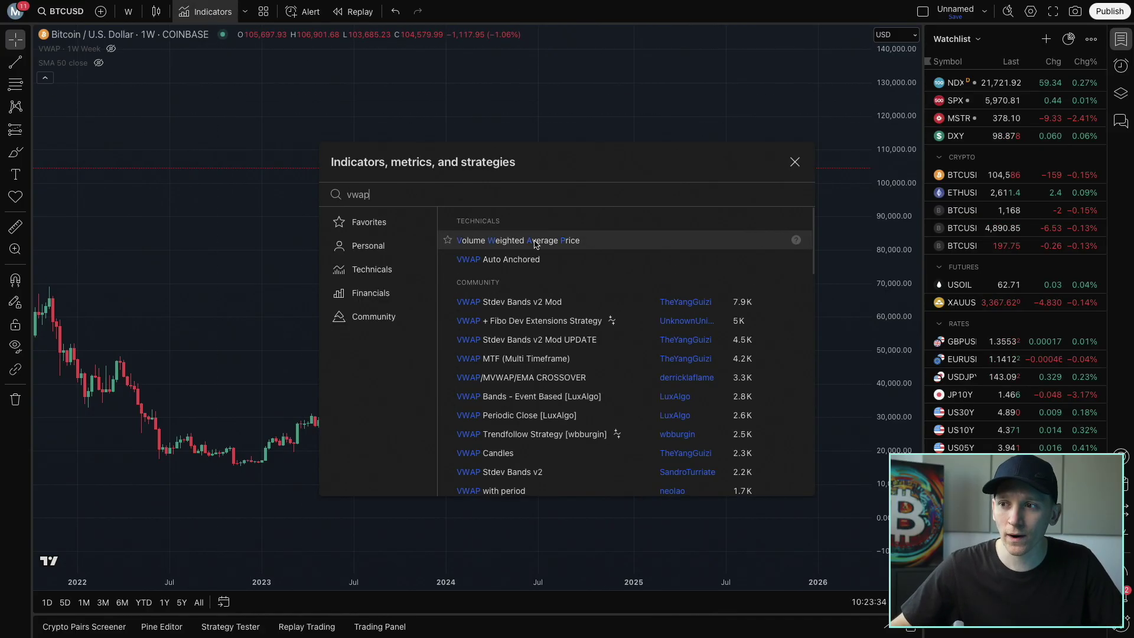
pyautogui.click(549, 241)
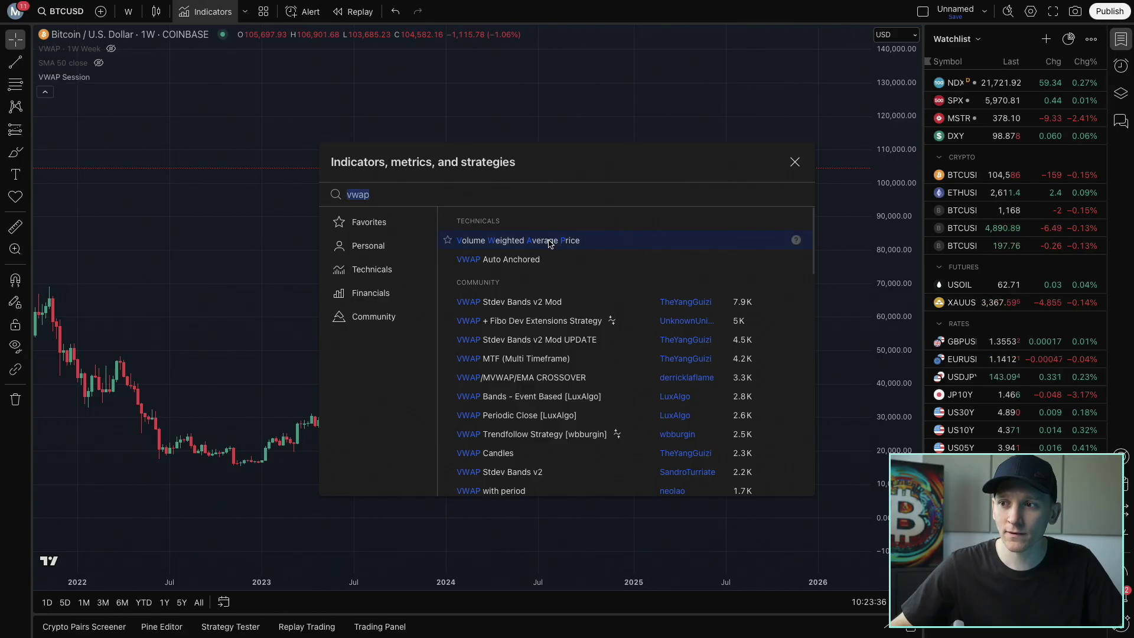
pyautogui.click(795, 162)
# Step: Open the Indicators, metrics and strategies search dialog from the top toolbar
pyautogui.moveTo(86, 80)
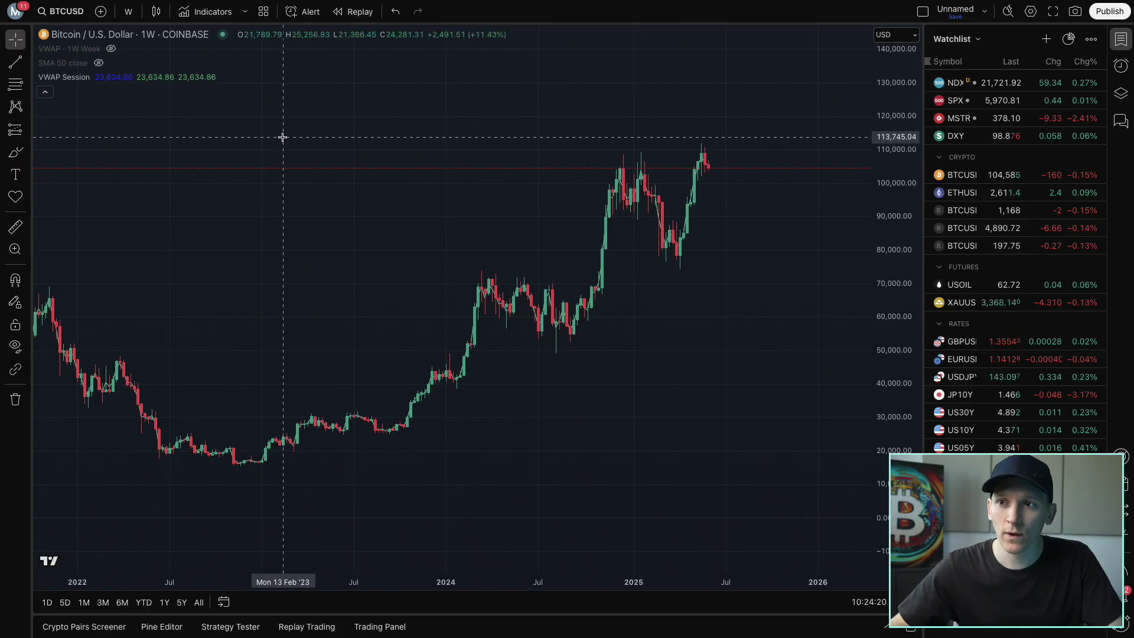
pyautogui.click(203, 12)
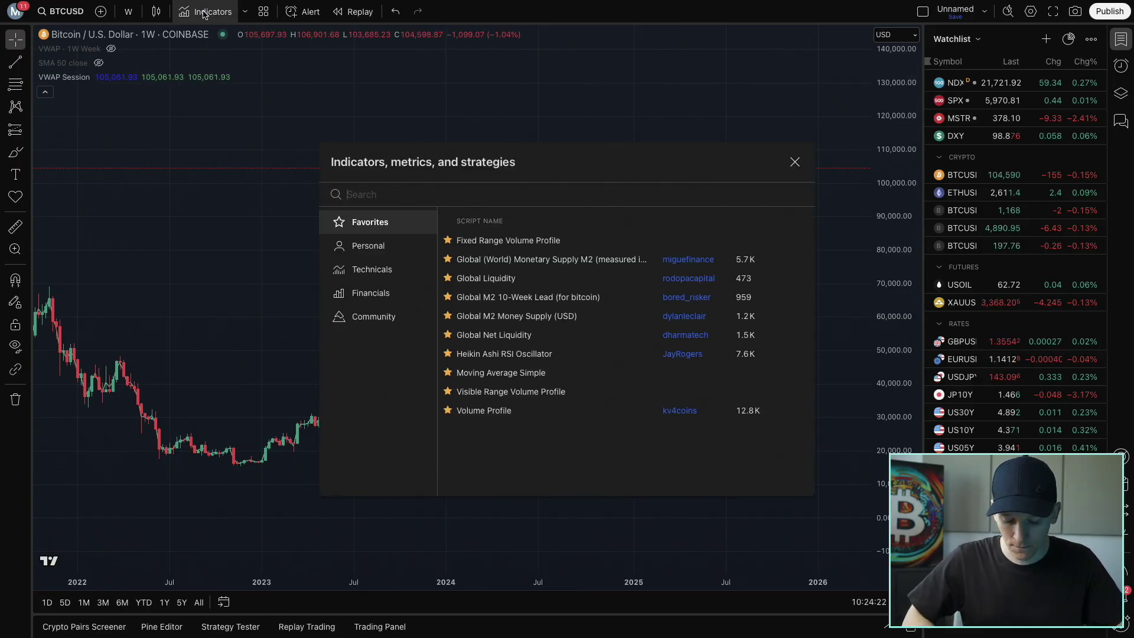
# Step: Search 'volume', add the Volume indicator, and close the indicator search
pyautogui.write('volume')
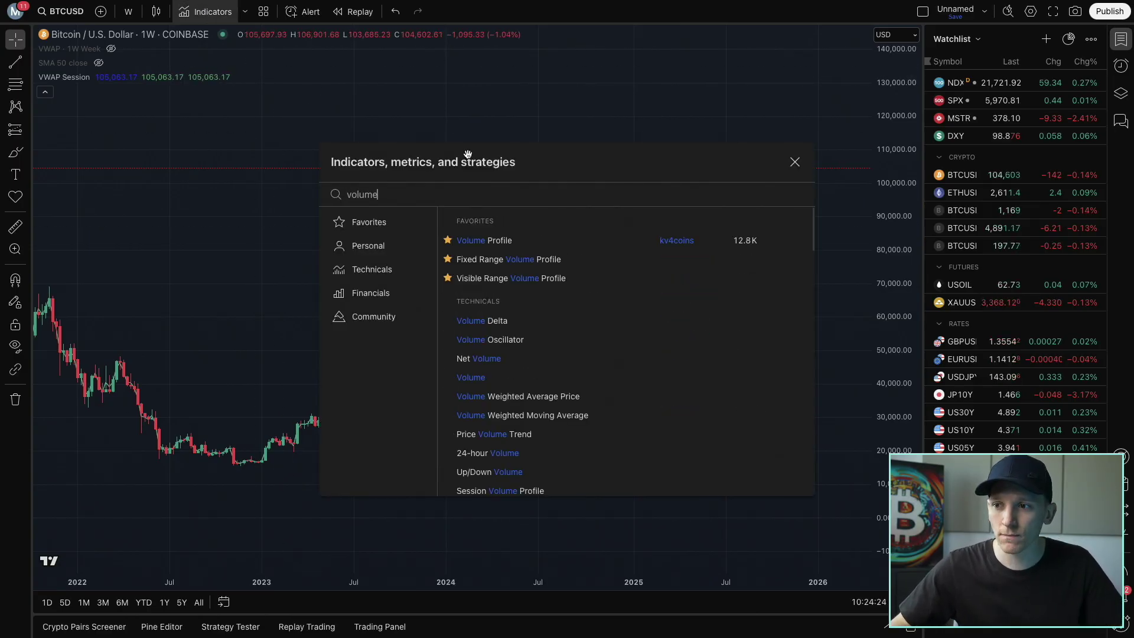
pyautogui.click(482, 378)
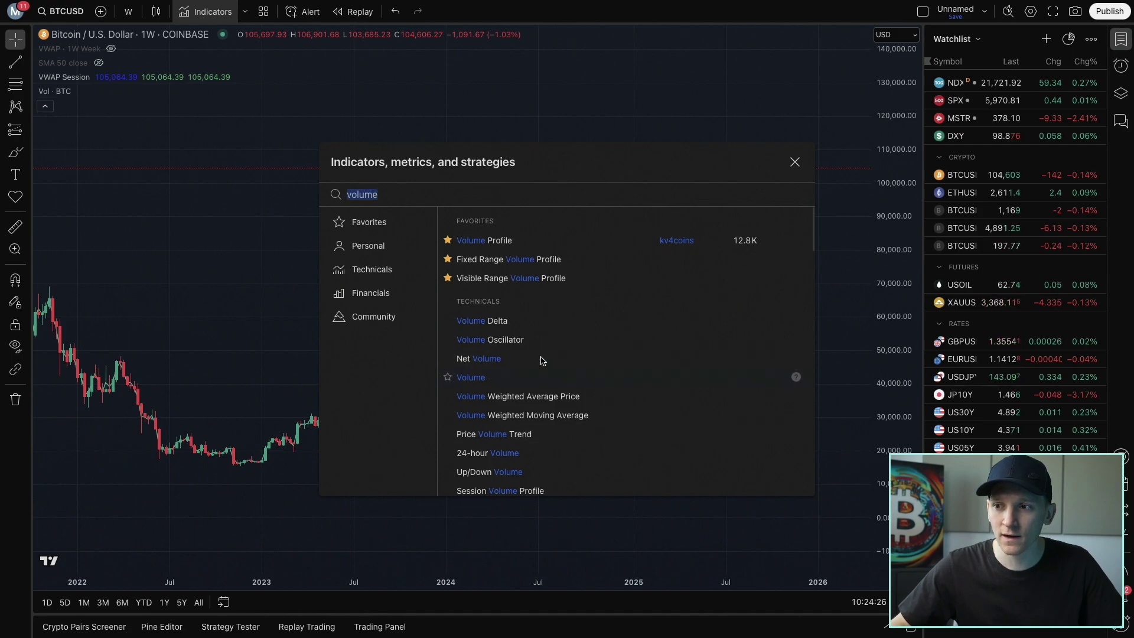
pyautogui.click(795, 162)
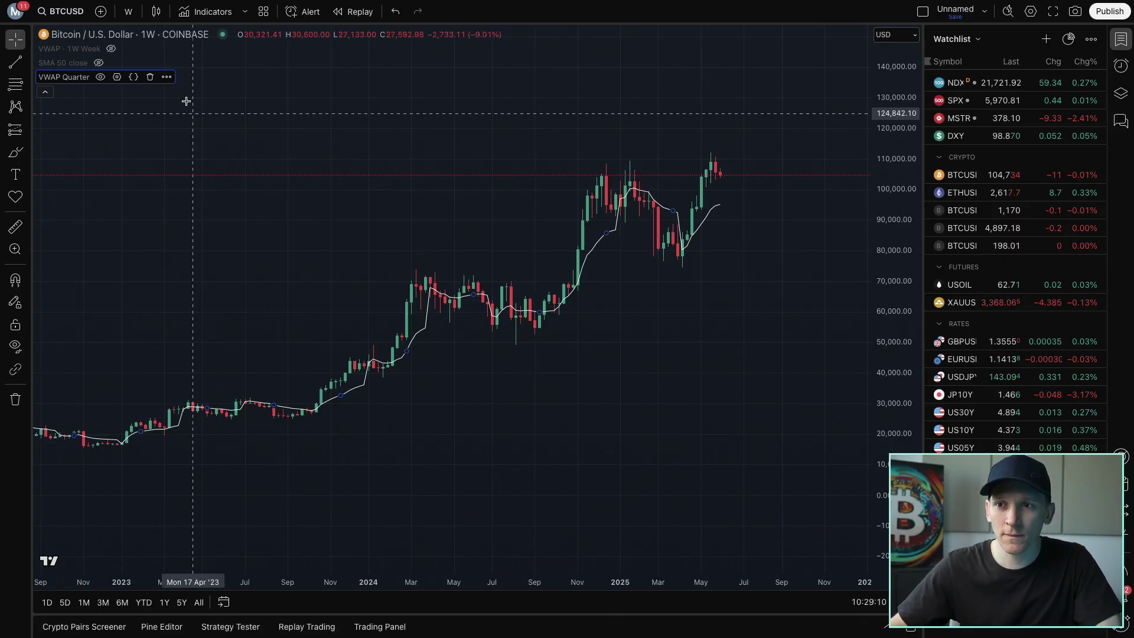
# Step: Set the VWAP indicator's Anchor Period to Decade in its settings
pyautogui.click(167, 77)
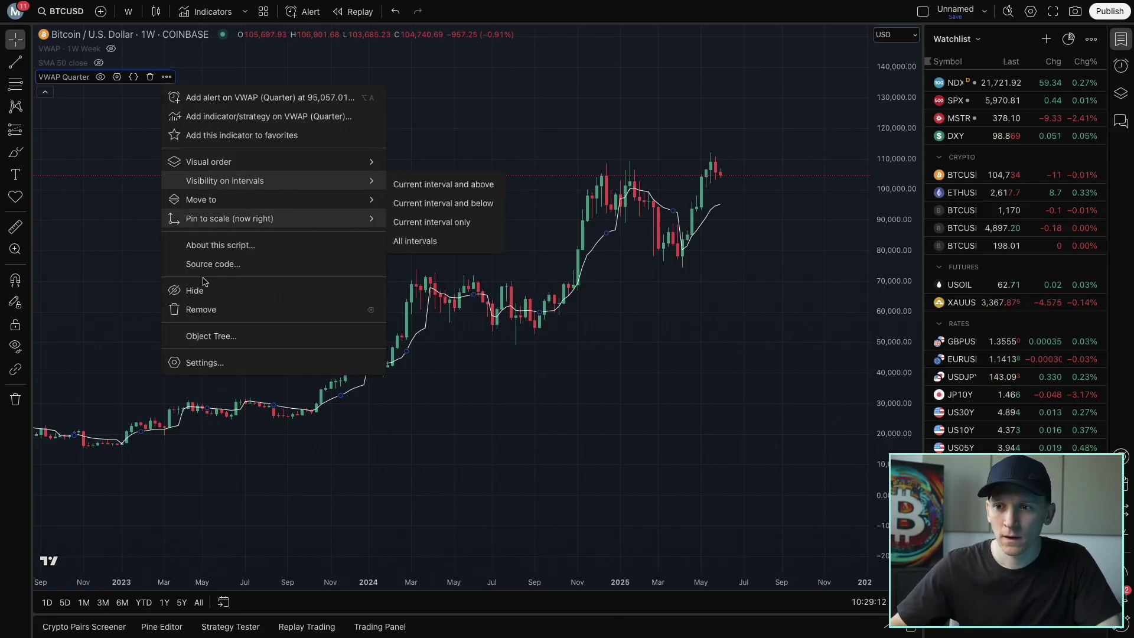
pyautogui.click(201, 362)
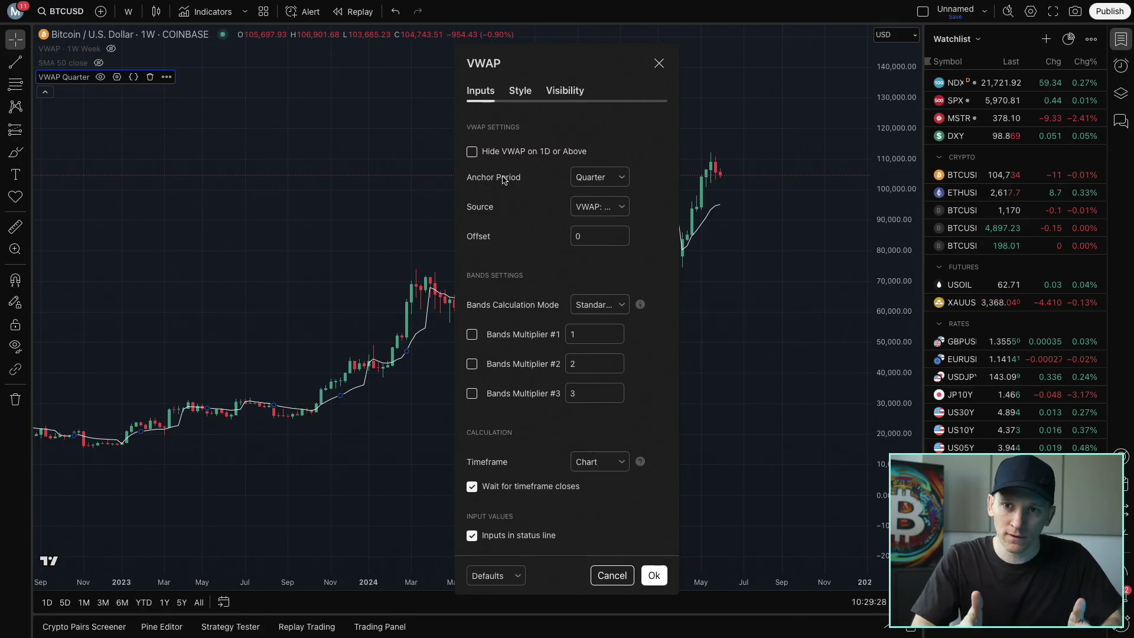
pyautogui.click(603, 180)
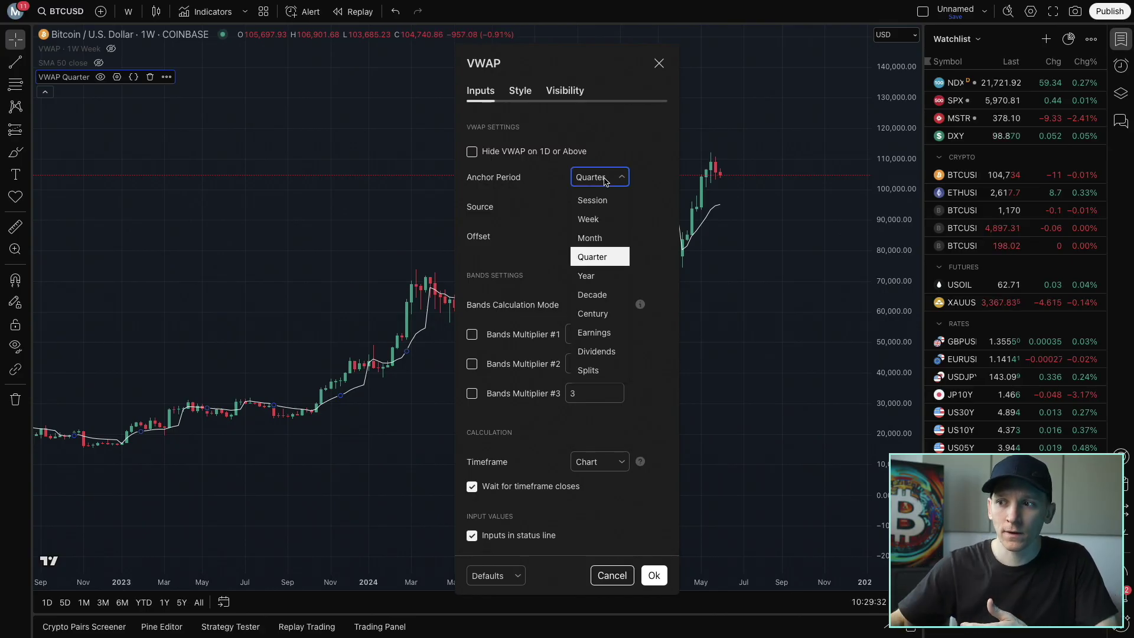
pyautogui.click(599, 296)
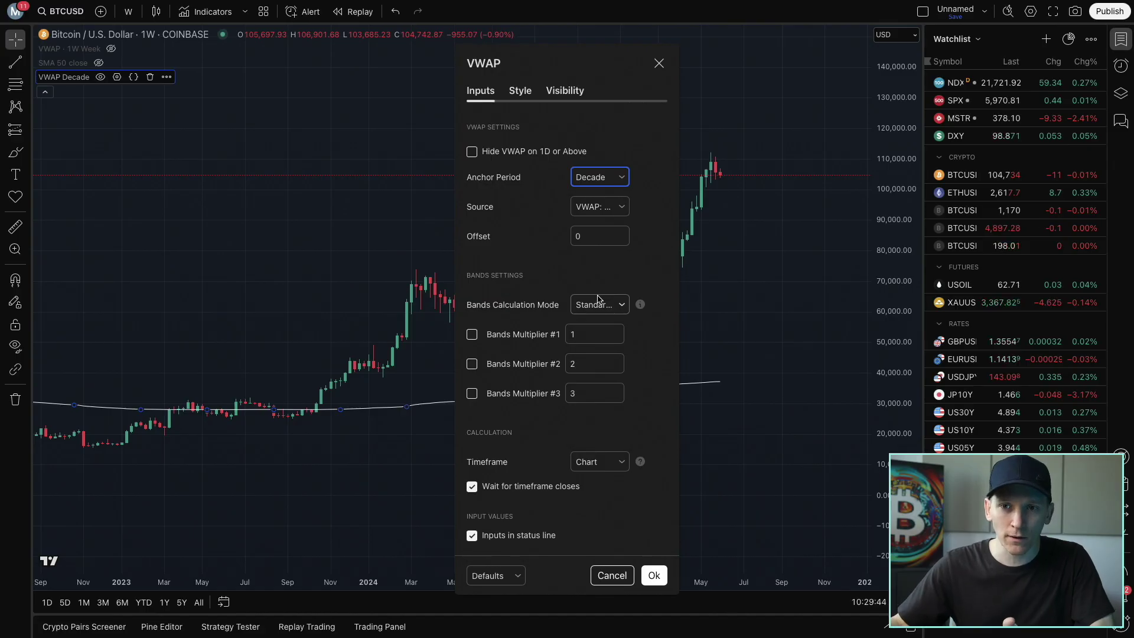
# Step: Switch the VWAP Anchor Period to Week, then to Month
pyautogui.click(611, 190)
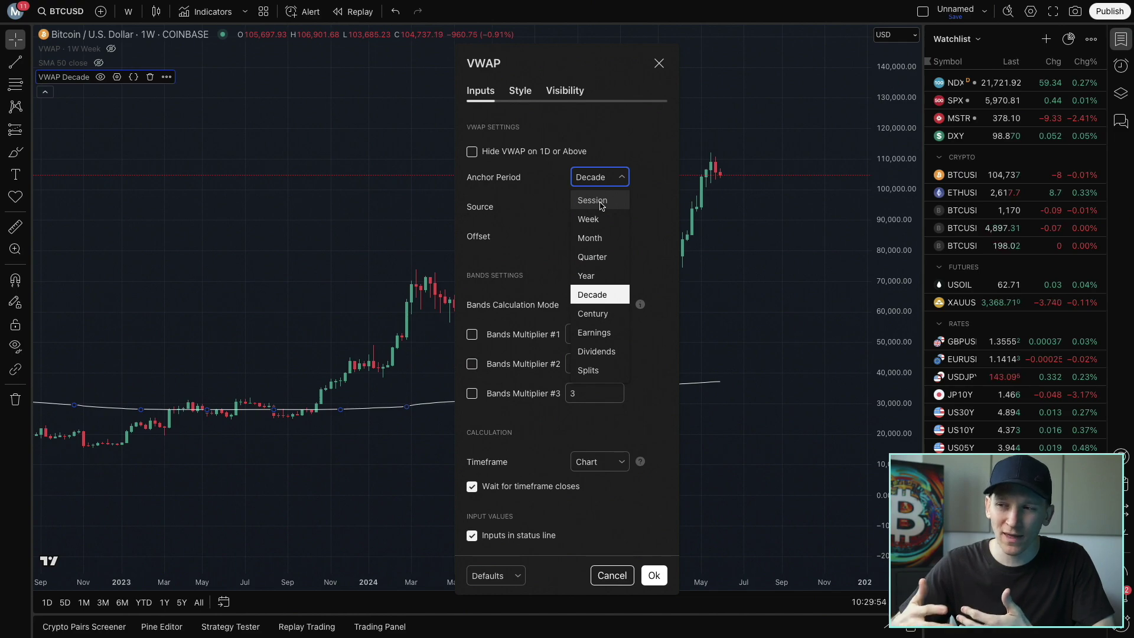
pyautogui.click(596, 219)
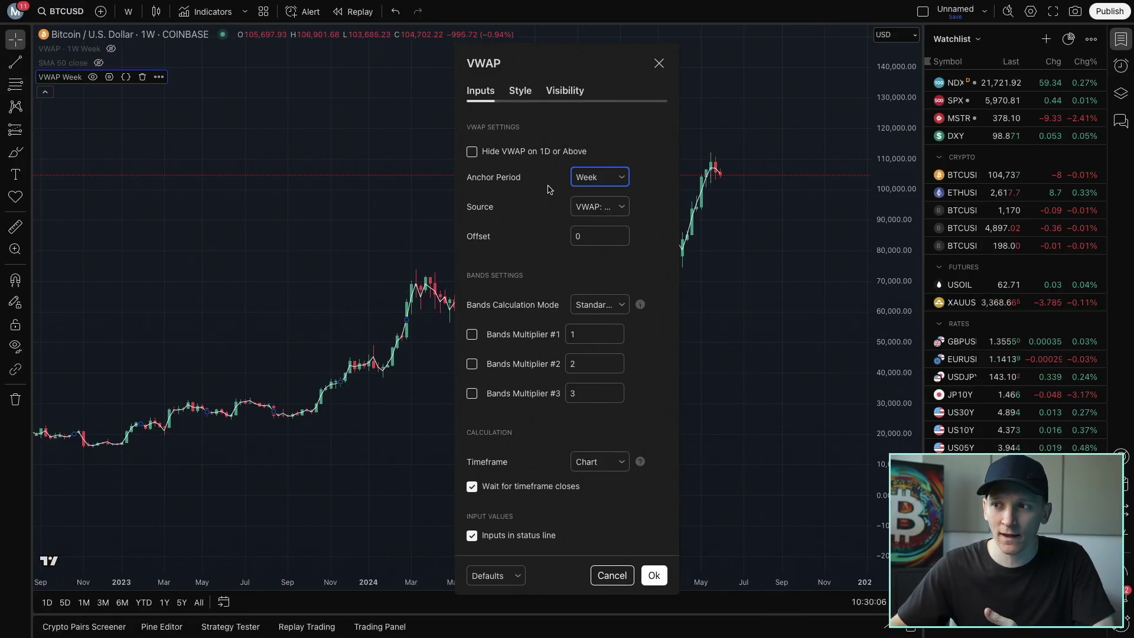
pyautogui.click(599, 176)
pyautogui.click(596, 241)
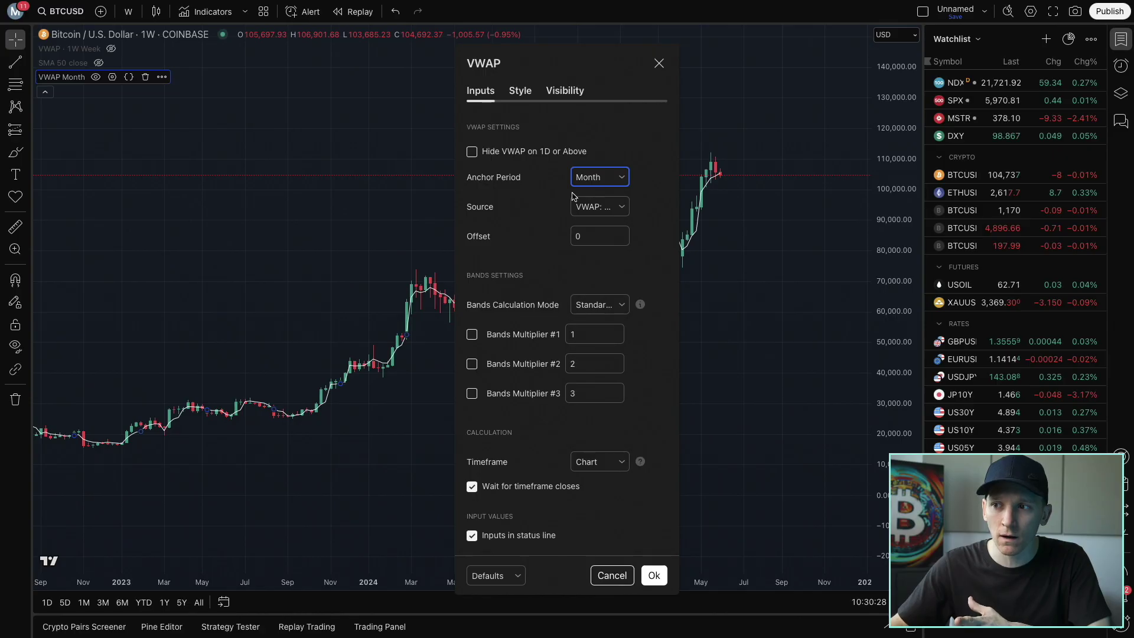
pyautogui.click(602, 178)
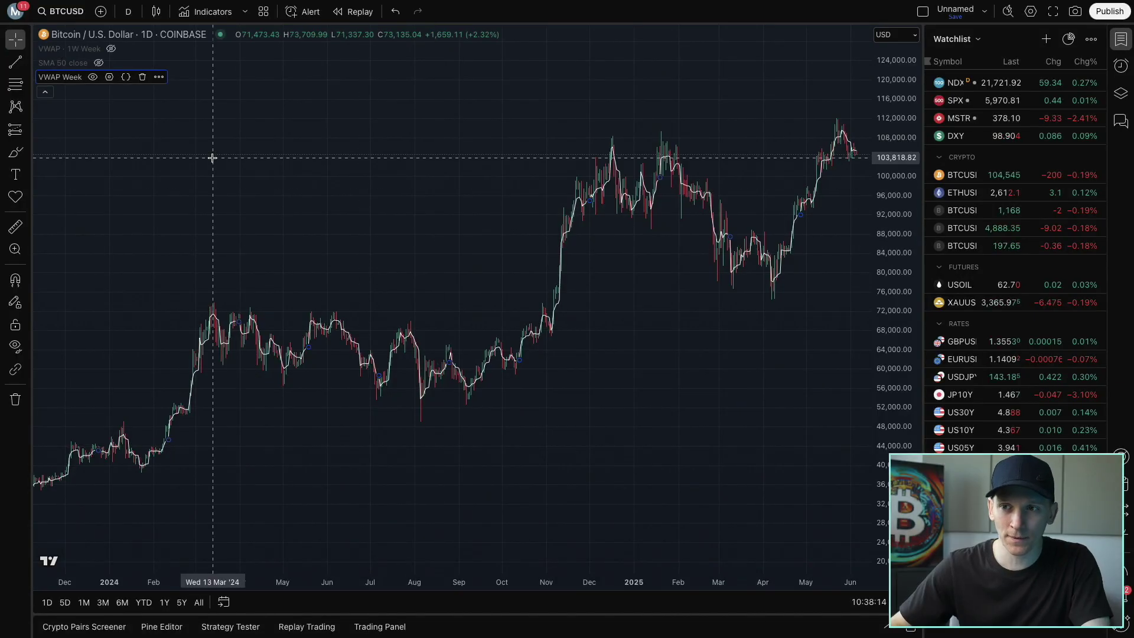
# Step: Open the options menu of the VWAP Week indicator
pyautogui.click(159, 77)
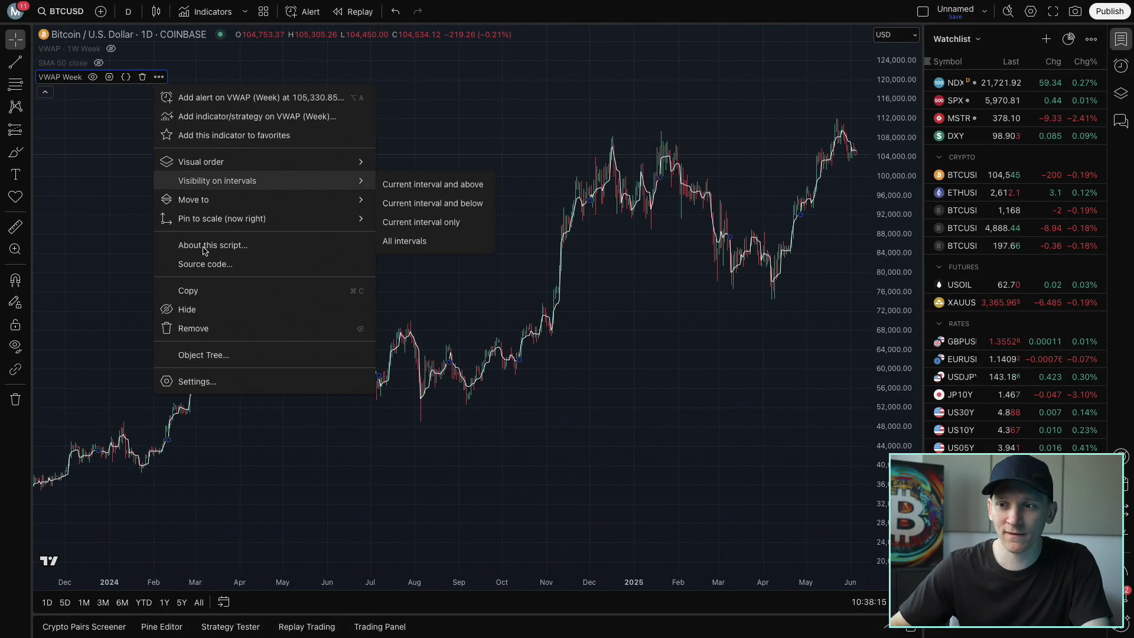
# Step: In the VWAP settings, set the calculation timeframe to 1 week
pyautogui.click(212, 382)
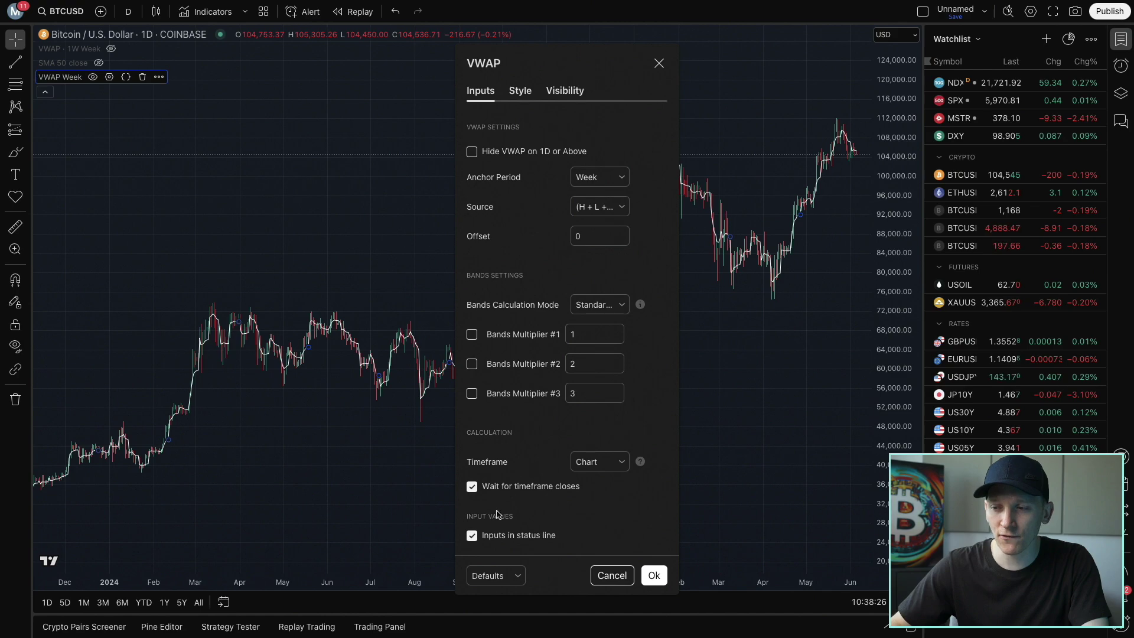
pyautogui.click(588, 463)
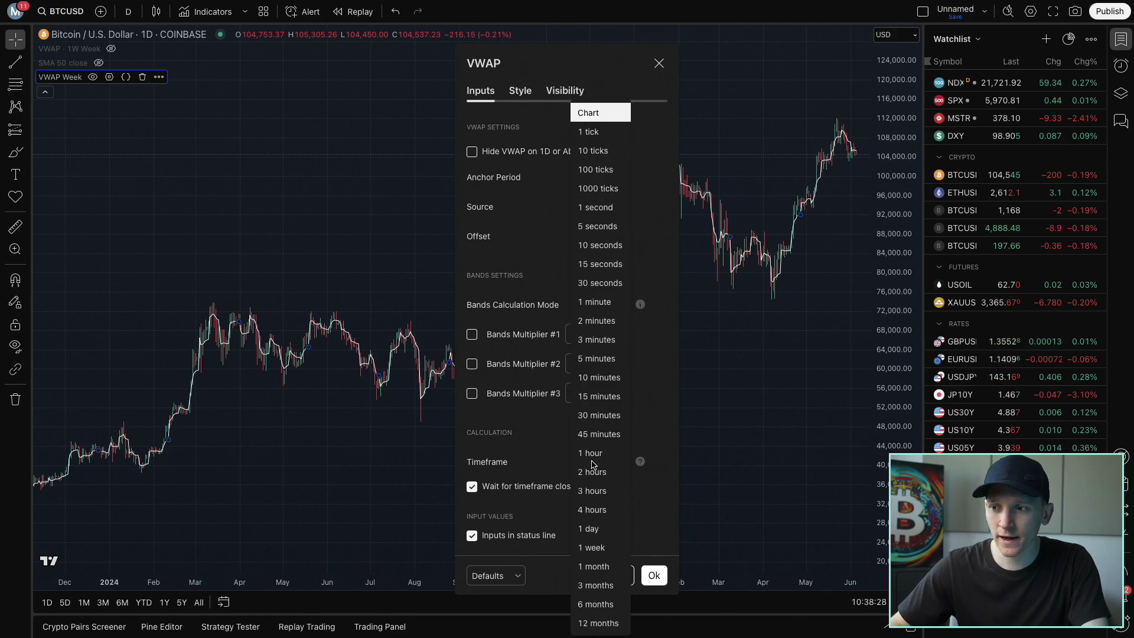
pyautogui.click(601, 548)
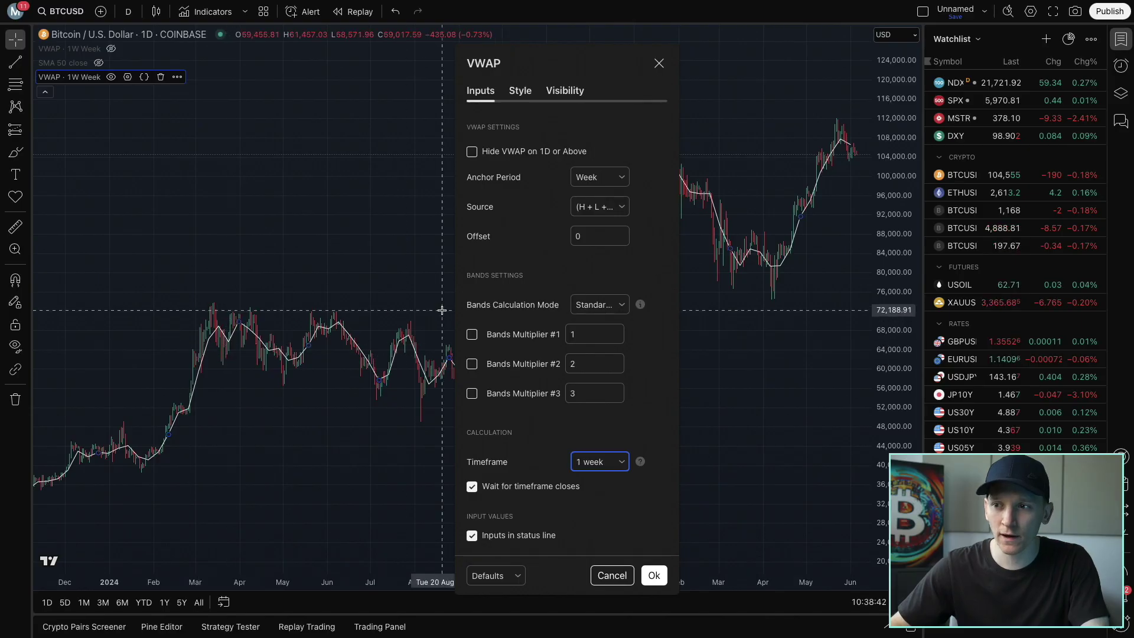
# Step: Change the VWAP to a Month anchor with a 1 month timeframe and apply
pyautogui.click(612, 177)
pyautogui.click(601, 237)
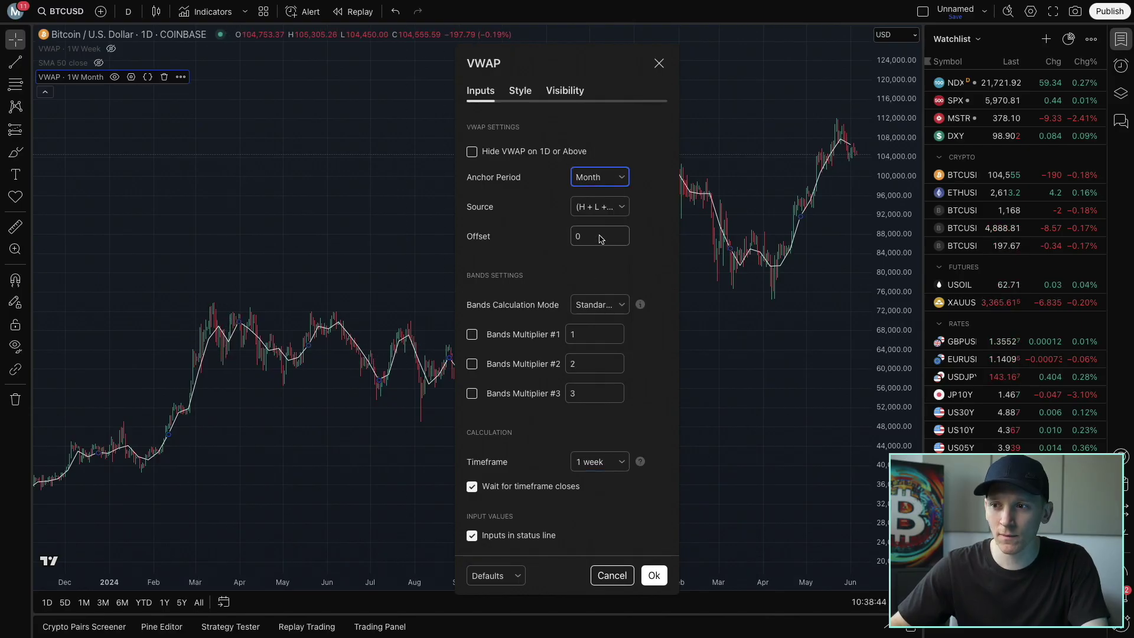
pyautogui.click(595, 467)
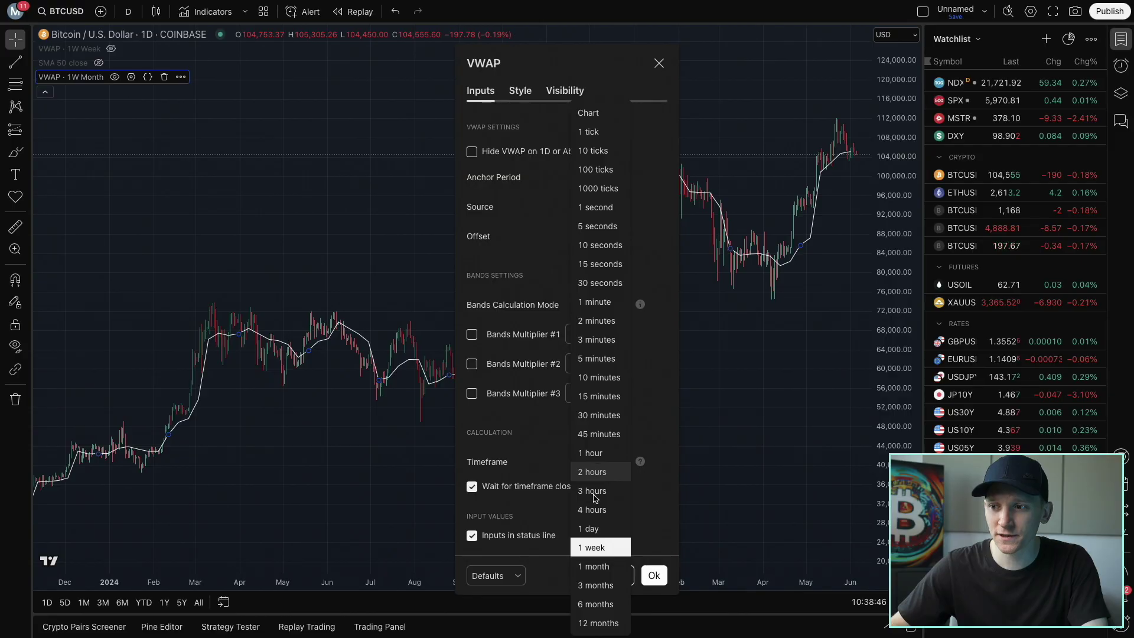
pyautogui.click(594, 567)
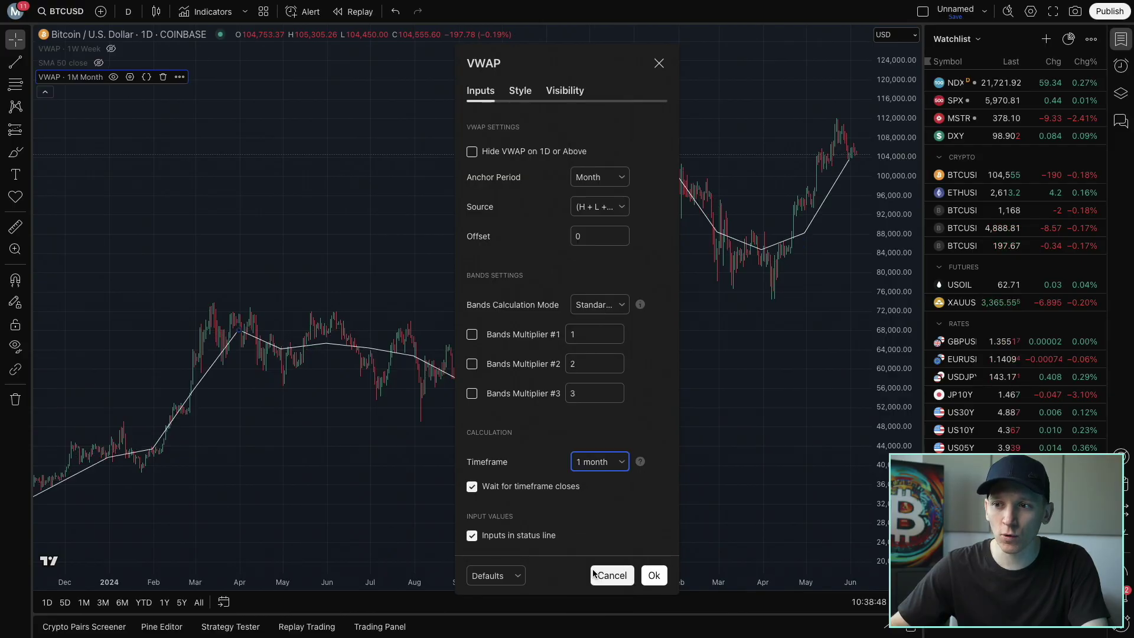
pyautogui.click(654, 575)
pyautogui.moveTo(718, 416); pyautogui.dragTo(618, 421)
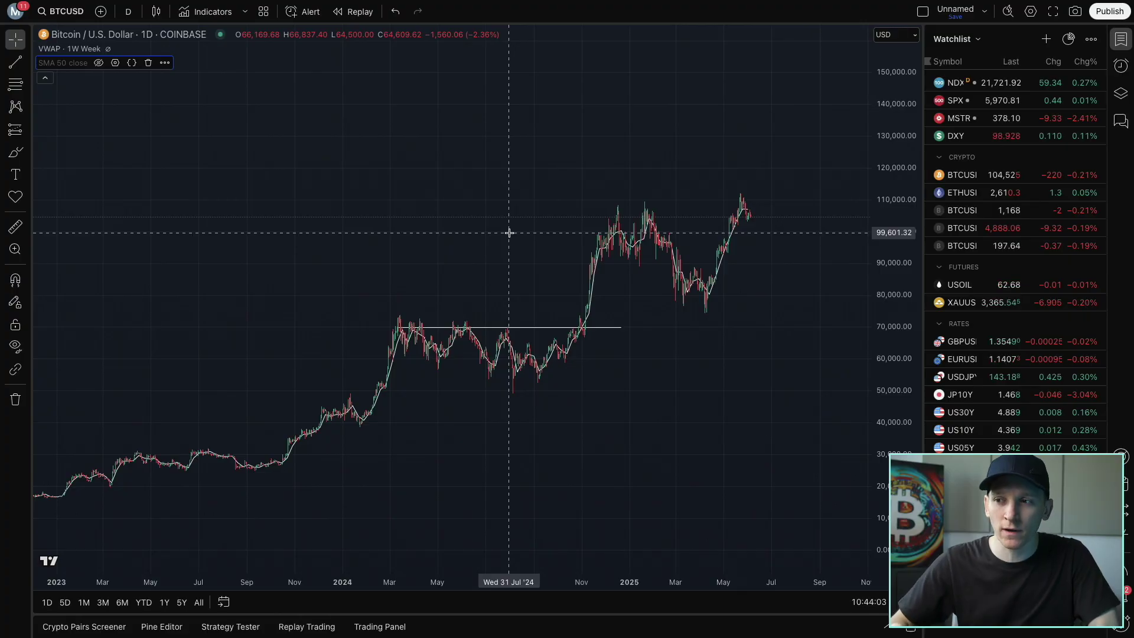
# Step: Zoom the chart in and open the weekly VWAP's settings
pyautogui.scroll(1, 509, 233)
pyautogui.scroll(1, 510, 233)
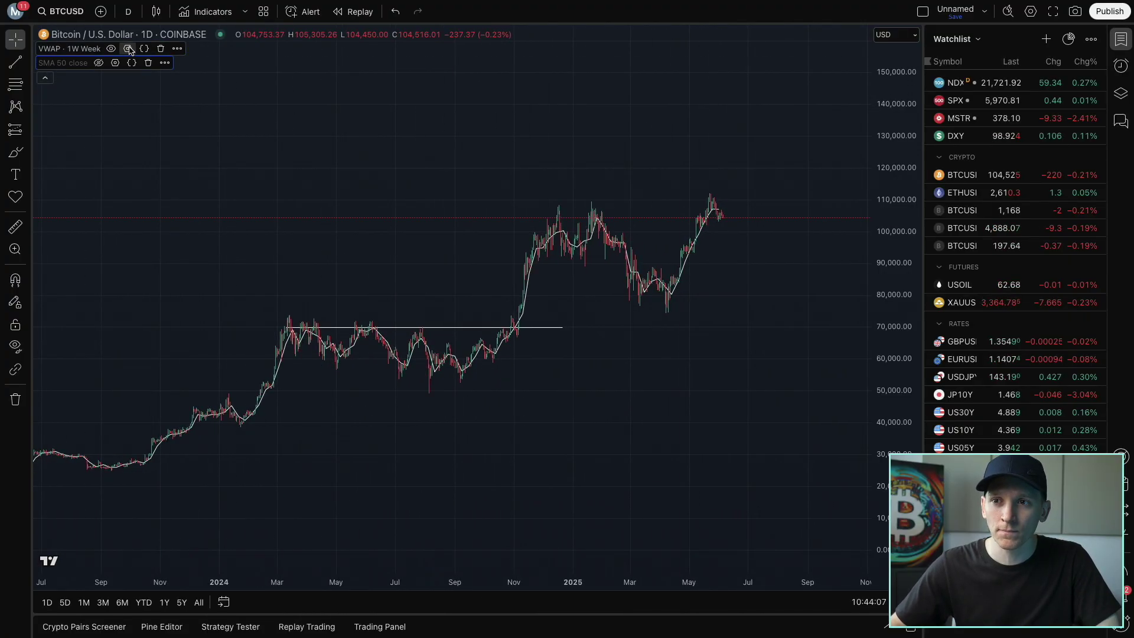
pyautogui.click(128, 50)
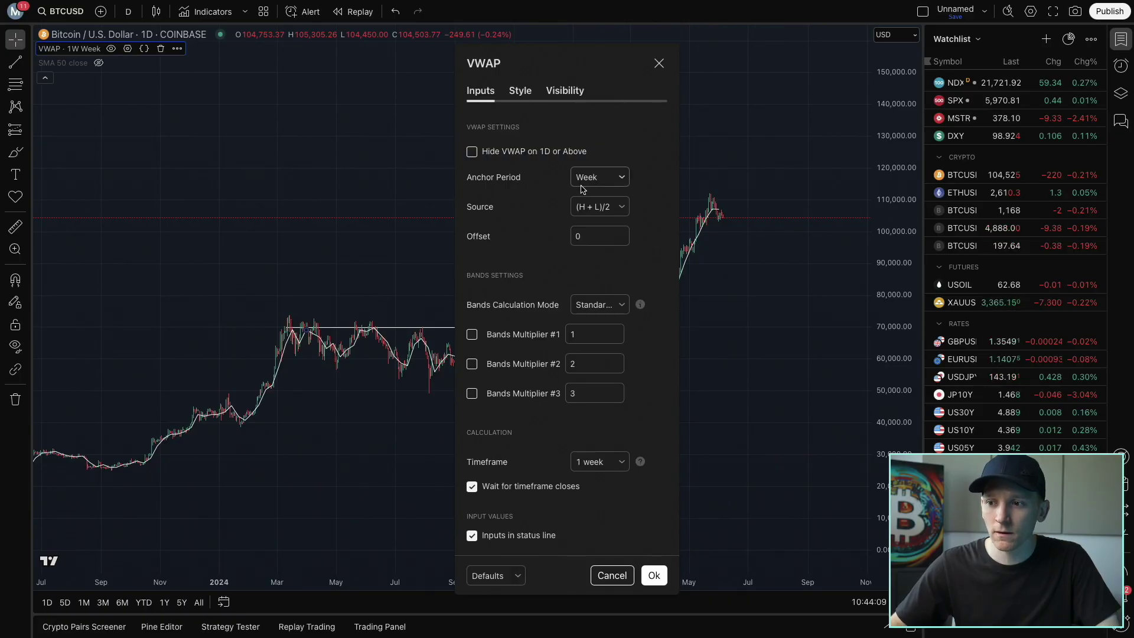
pyautogui.click(657, 577)
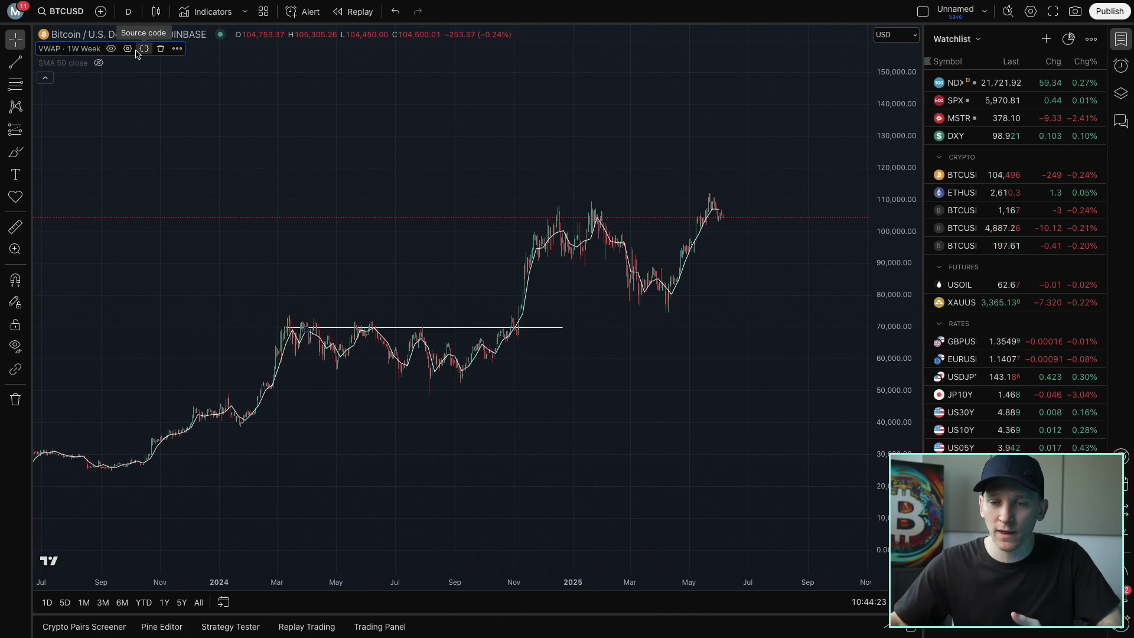
pyautogui.click(214, 11)
# Step: Search indicators for 'moving' to review Moving Average Simple, then close the search
pyautogui.write('moving')
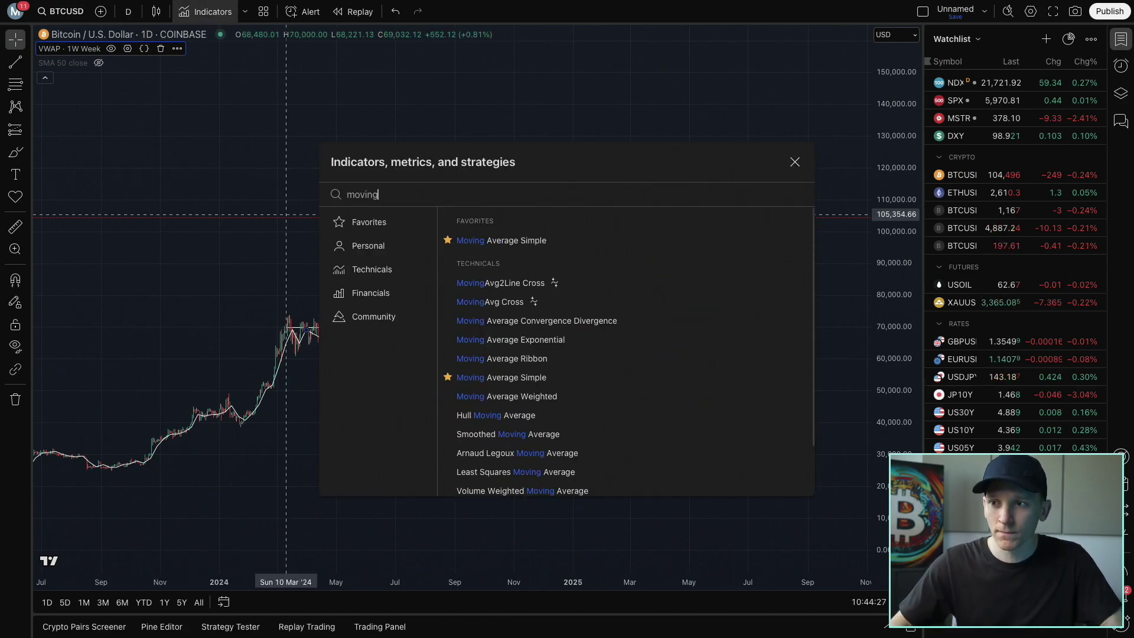
pyautogui.click(796, 162)
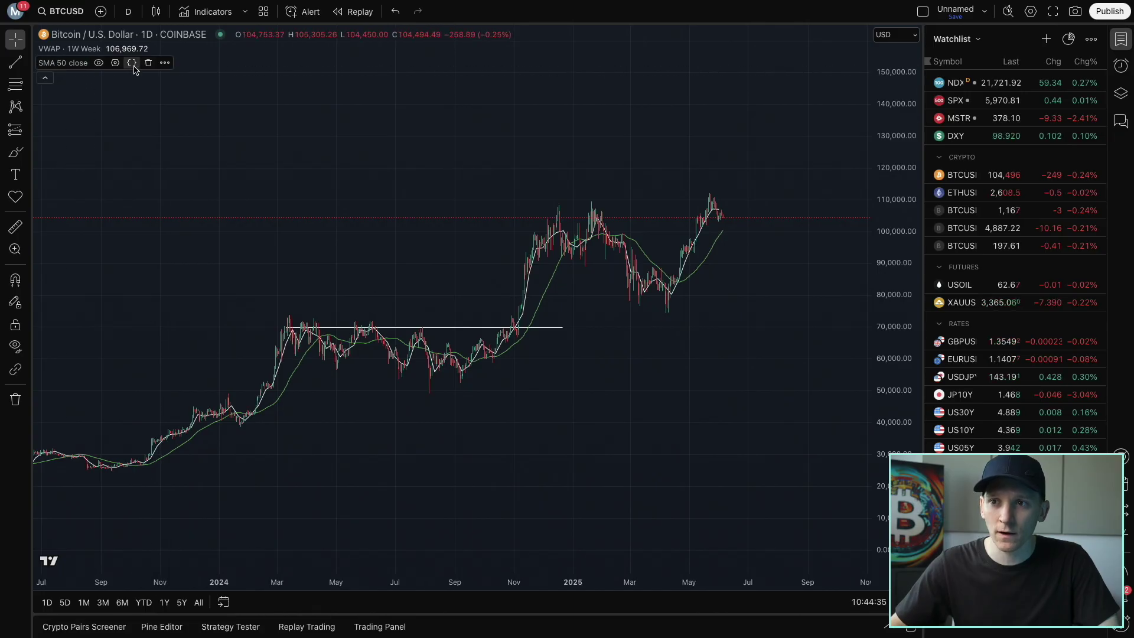
pyautogui.click(165, 63)
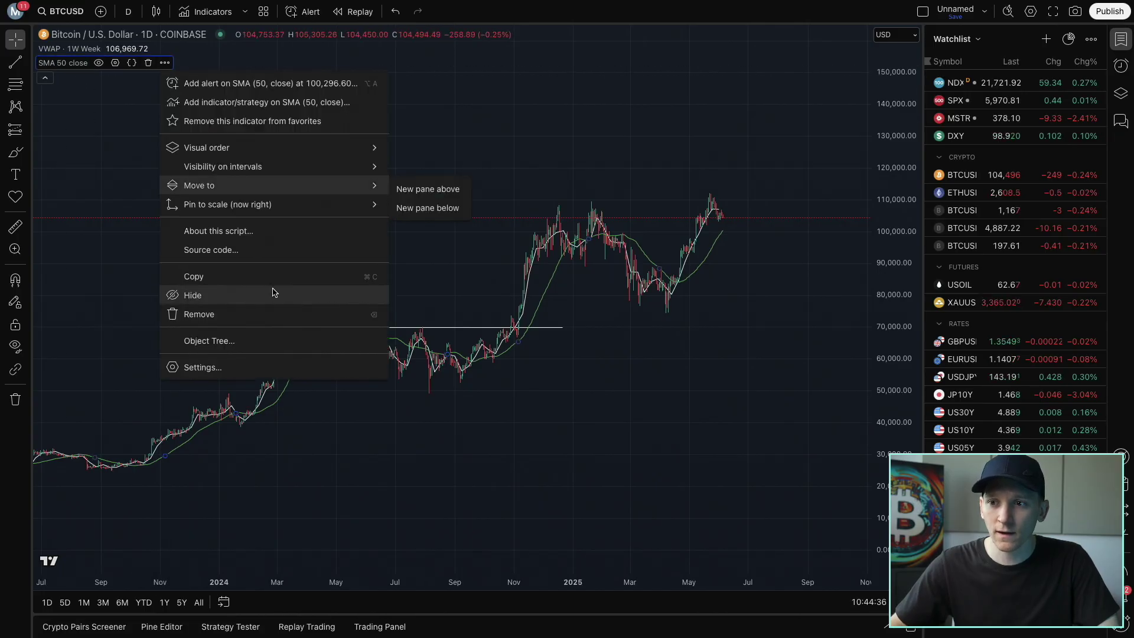
pyautogui.click(216, 371)
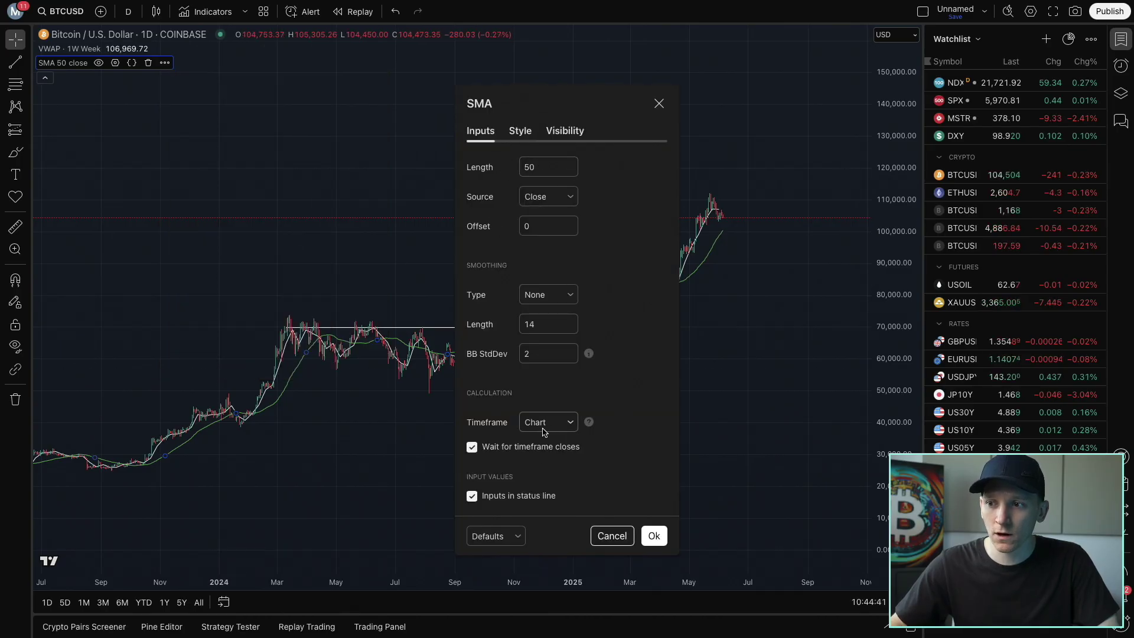
pyautogui.click(659, 104)
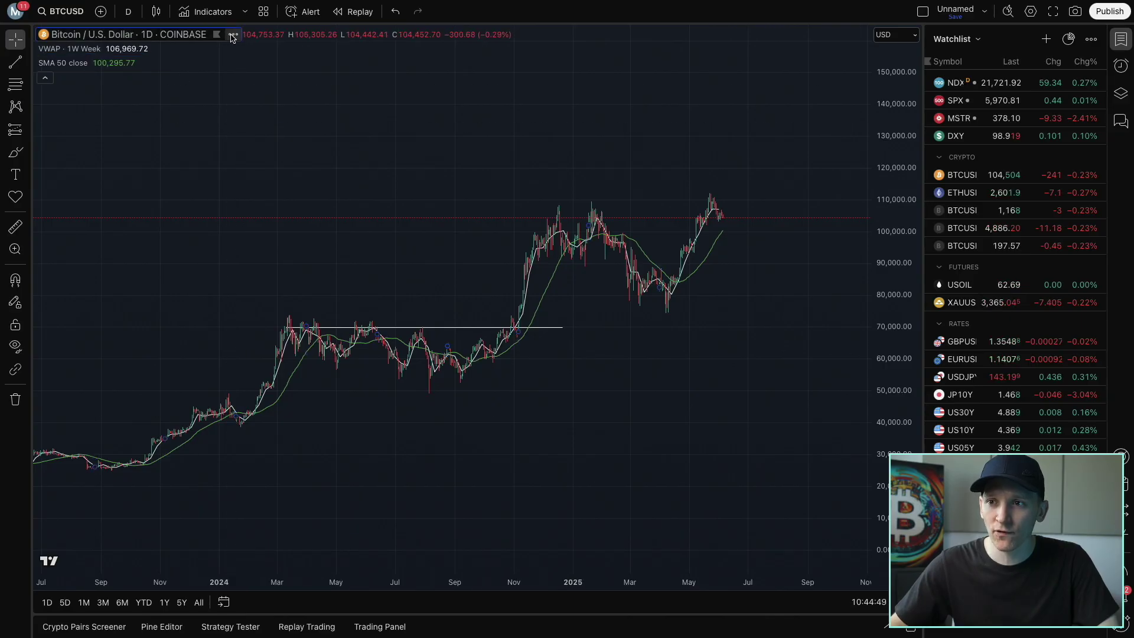
pyautogui.click(233, 35)
# Step: Hide the BTCUSD price candles, then zoom and stretch the price scale vertically
pyautogui.click(279, 264)
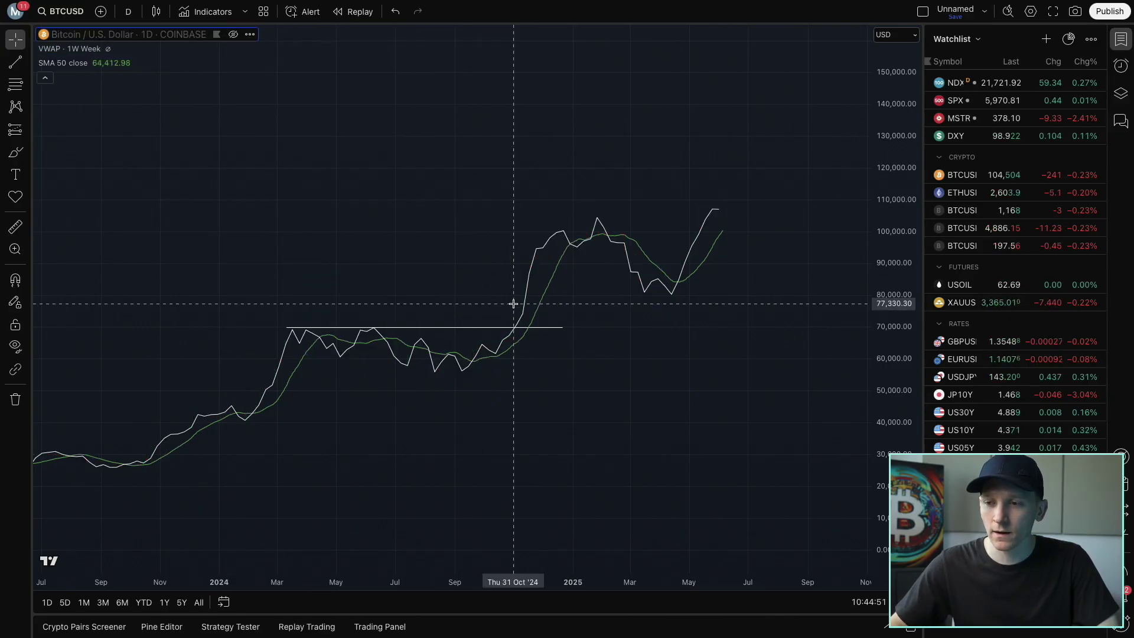
pyautogui.scroll(3, 513, 304)
pyautogui.moveTo(907, 294); pyautogui.dragTo(893, 279)
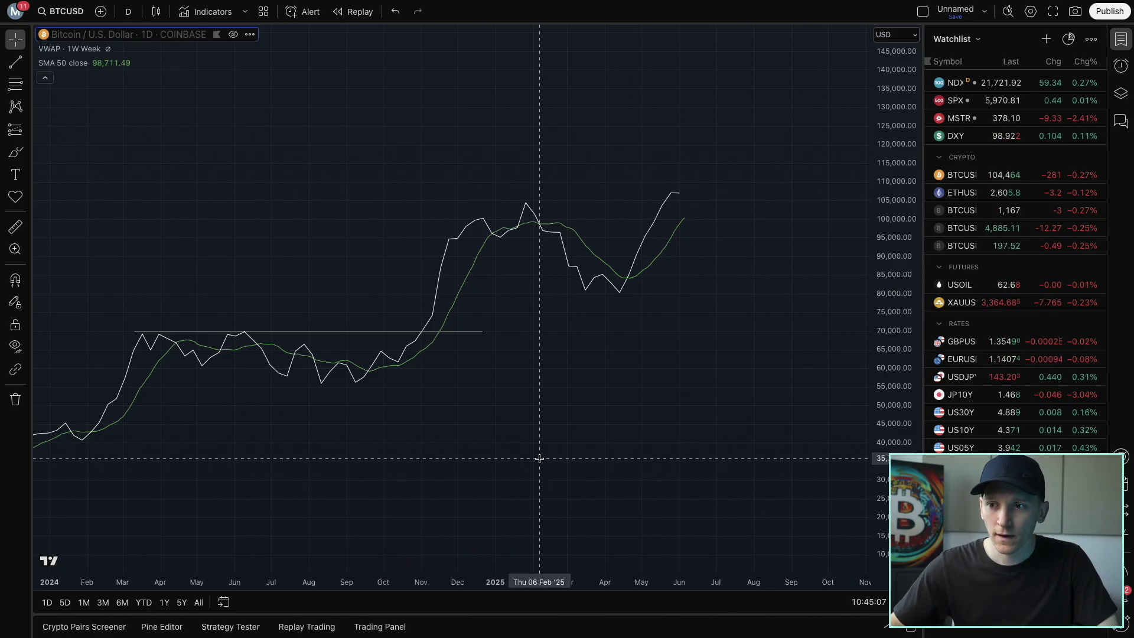
pyautogui.scroll(-1, 536, 458)
pyautogui.scroll(-1, 540, 458)
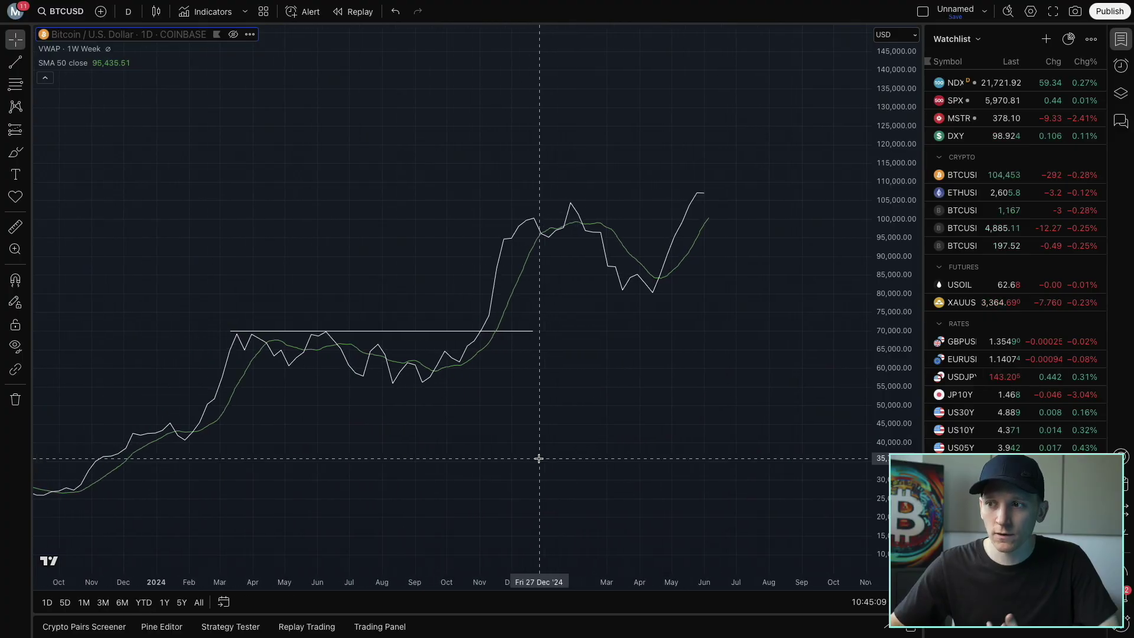
pyautogui.scroll(2, 540, 459)
pyautogui.scroll(-2, 147, 483)
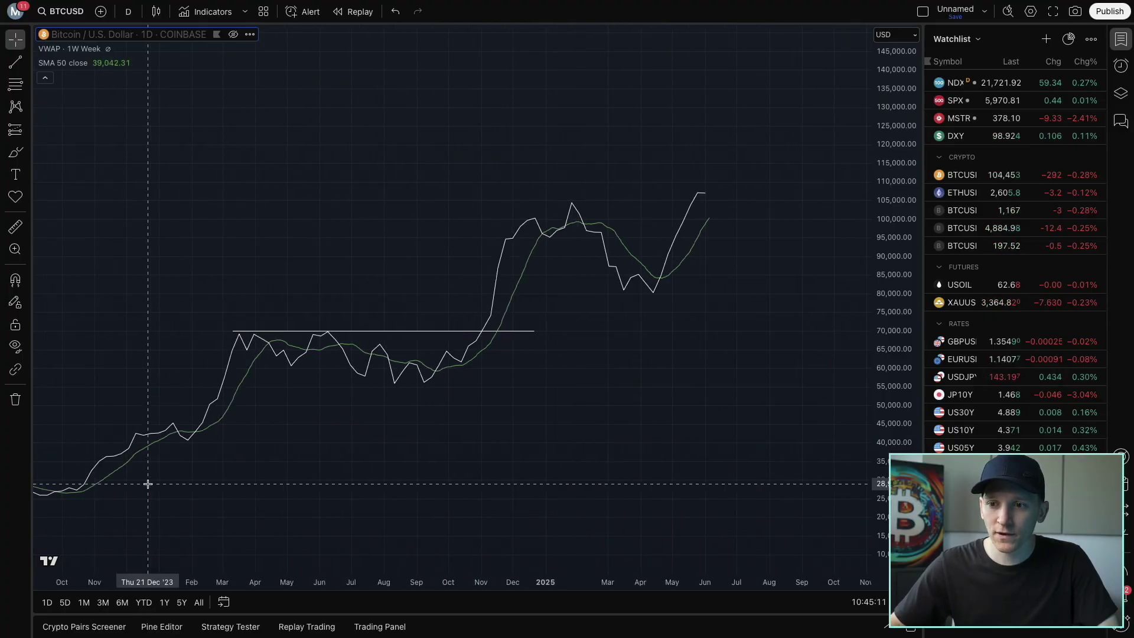
pyautogui.scroll(-1, 147, 483)
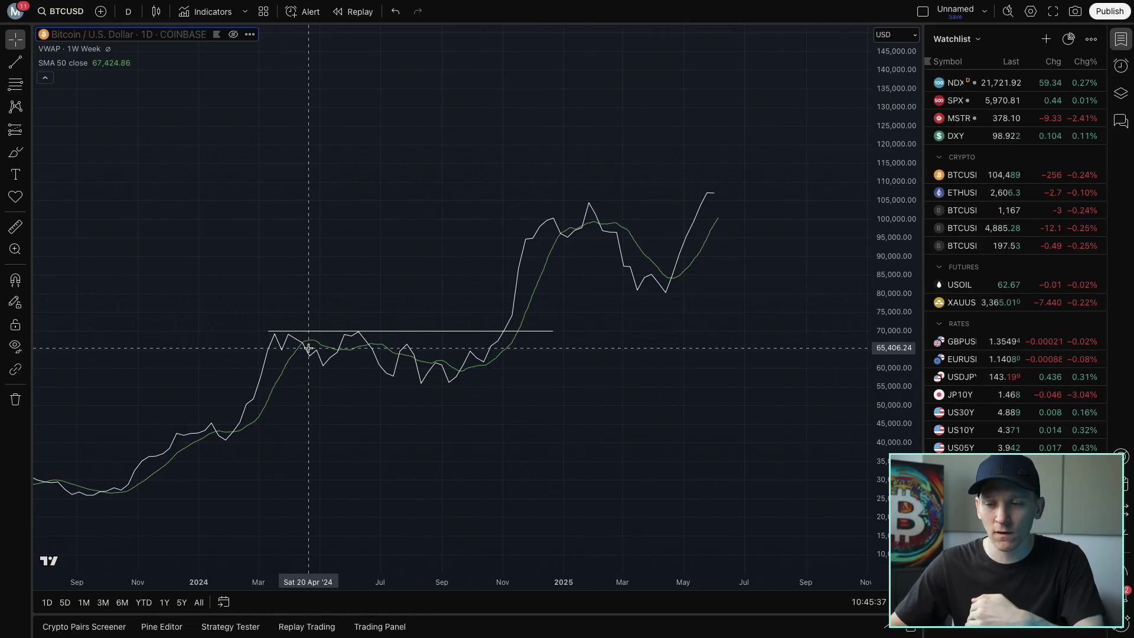
pyautogui.hscroll(2, 302, 347)
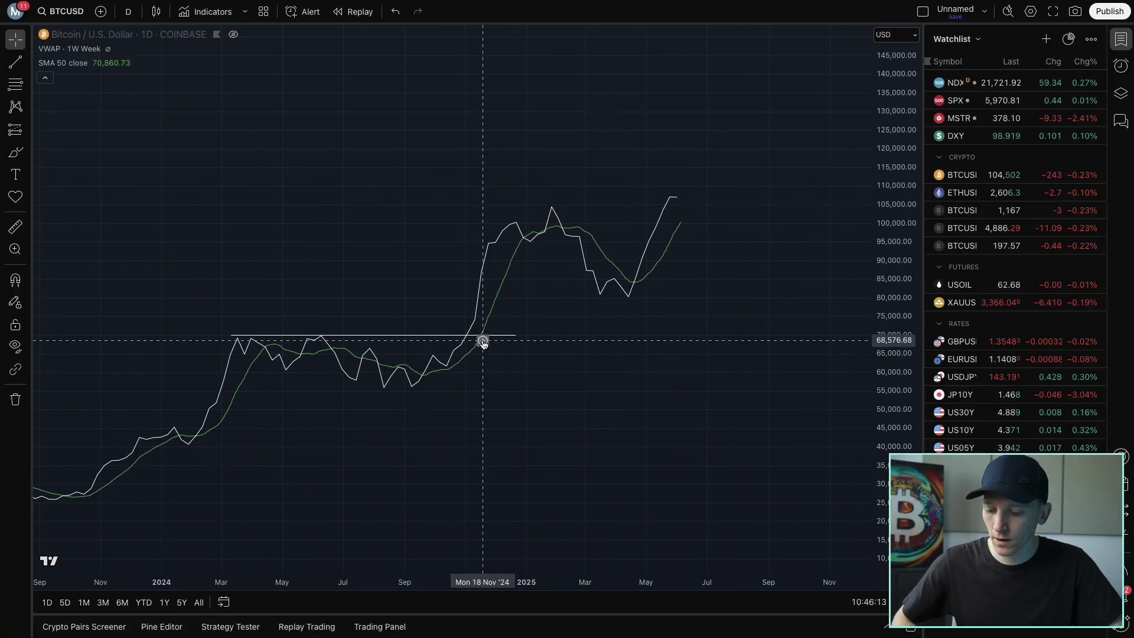
pyautogui.press('super+Tab')
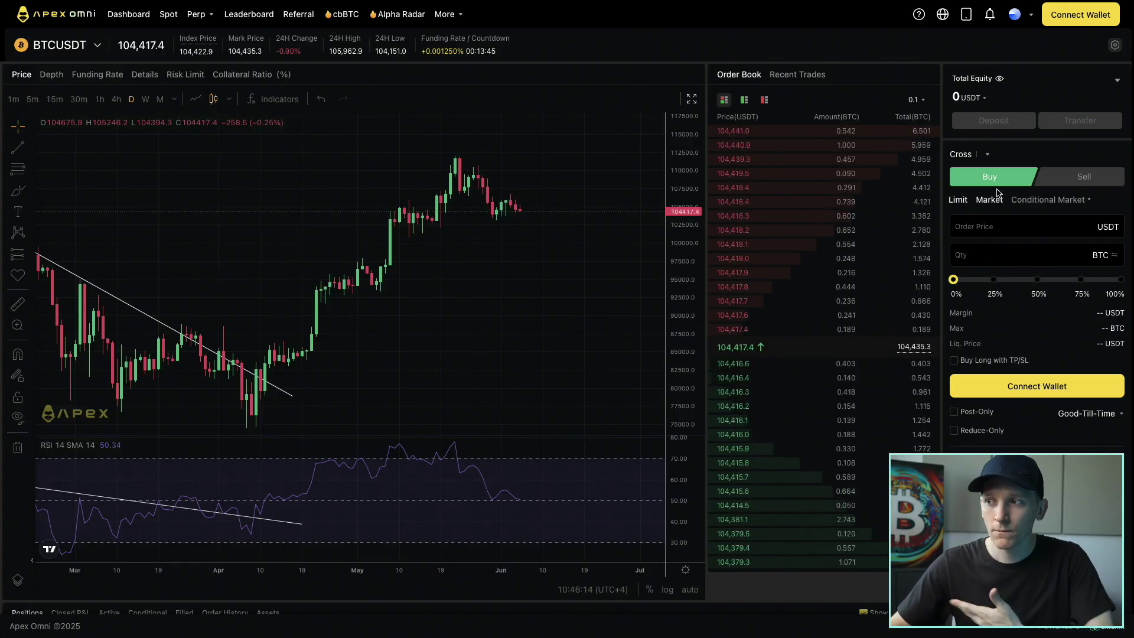
# Step: Put the cursor in the Order Price field of Apex Omni's BTCUSDT limit buy form
pyautogui.click(983, 230)
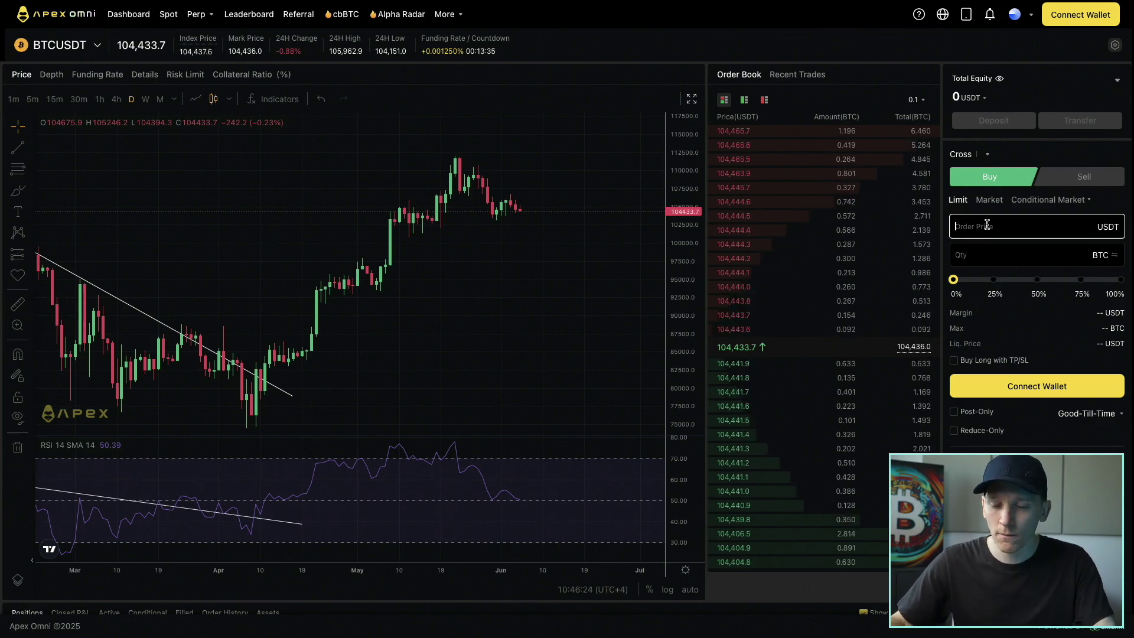
# Step: Go back to the TradingView daily BTCUSD chart with the weekly VWAP and SMA 50 lines
pyautogui.hotkey('alt', 'Tab')
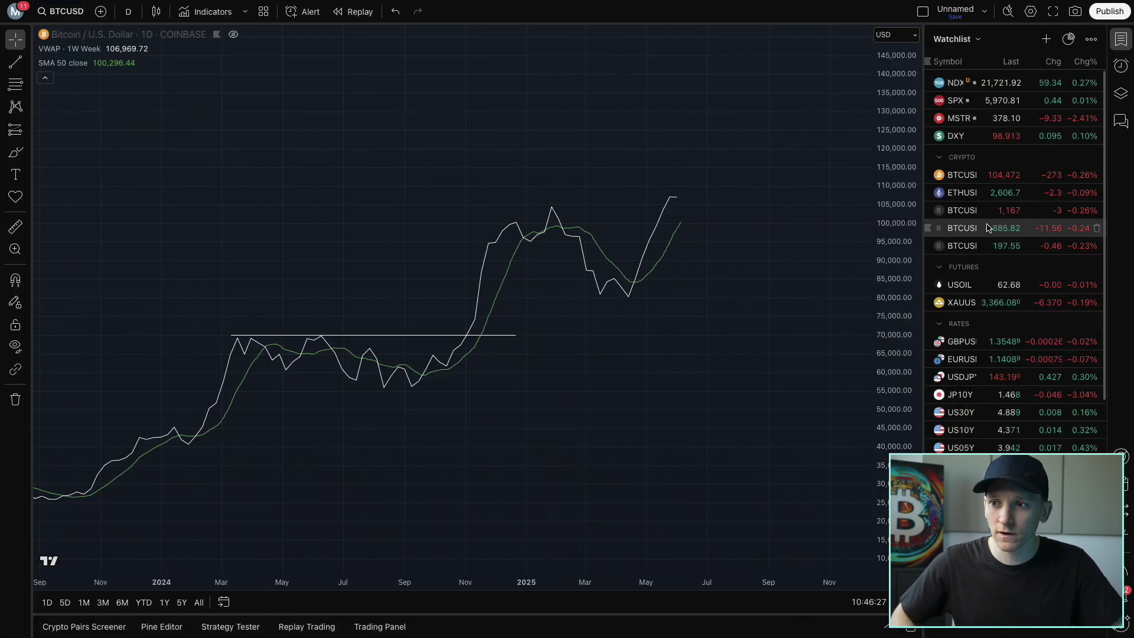